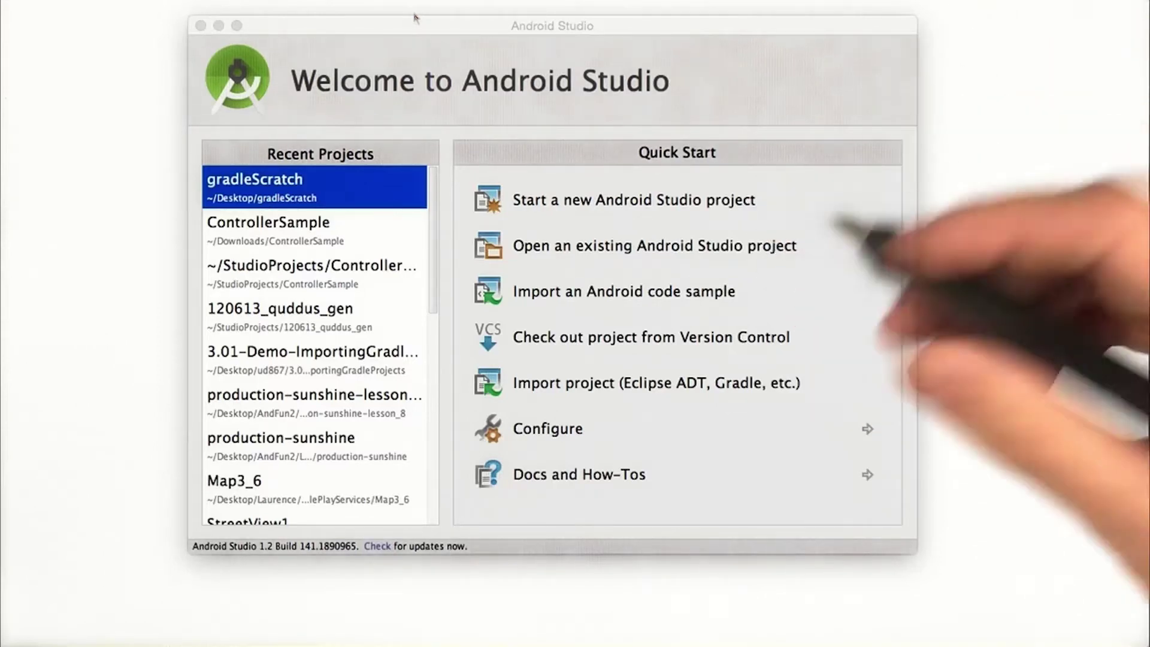
Create the MyApplication project for phone and tablet (API 10) using the Blank Activity with Fragment template.
{"action": "left_click", "coordinate": [634, 199]}
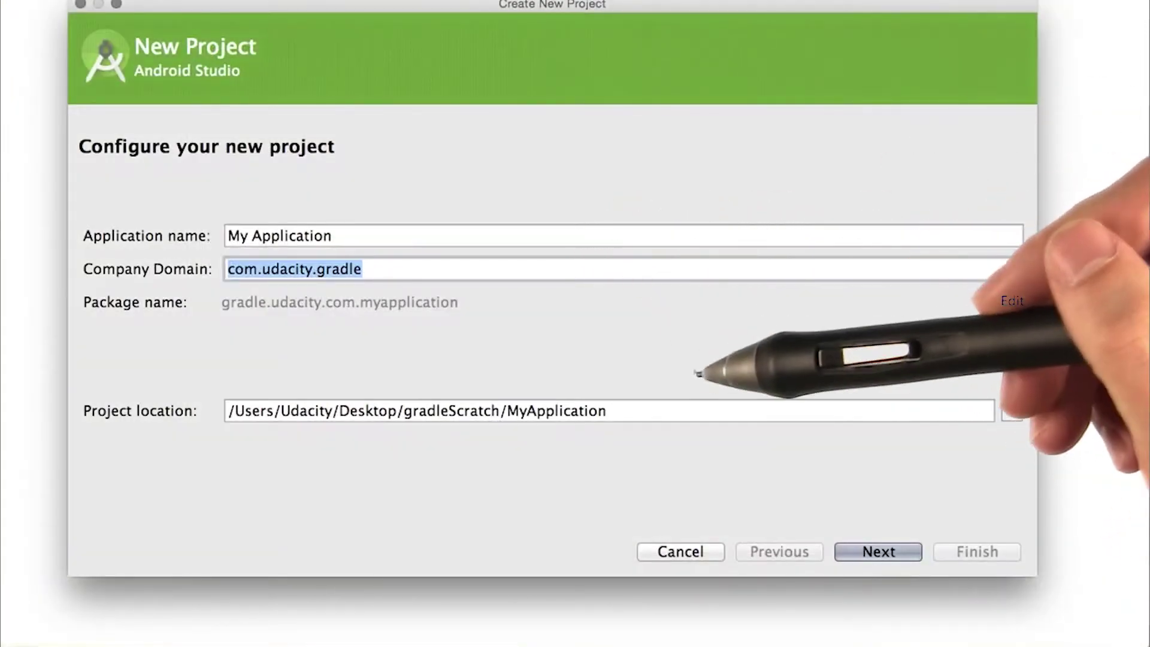
{"action": "left_click", "coordinate": [878, 552]}
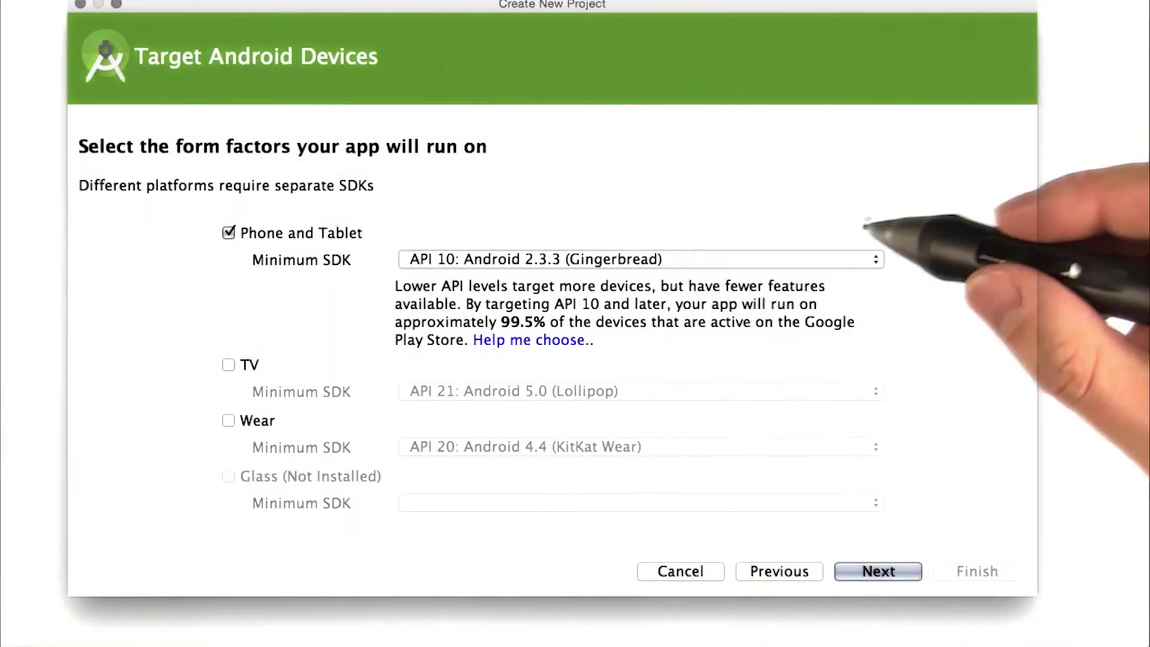
{"action": "left_click", "coordinate": [878, 572]}
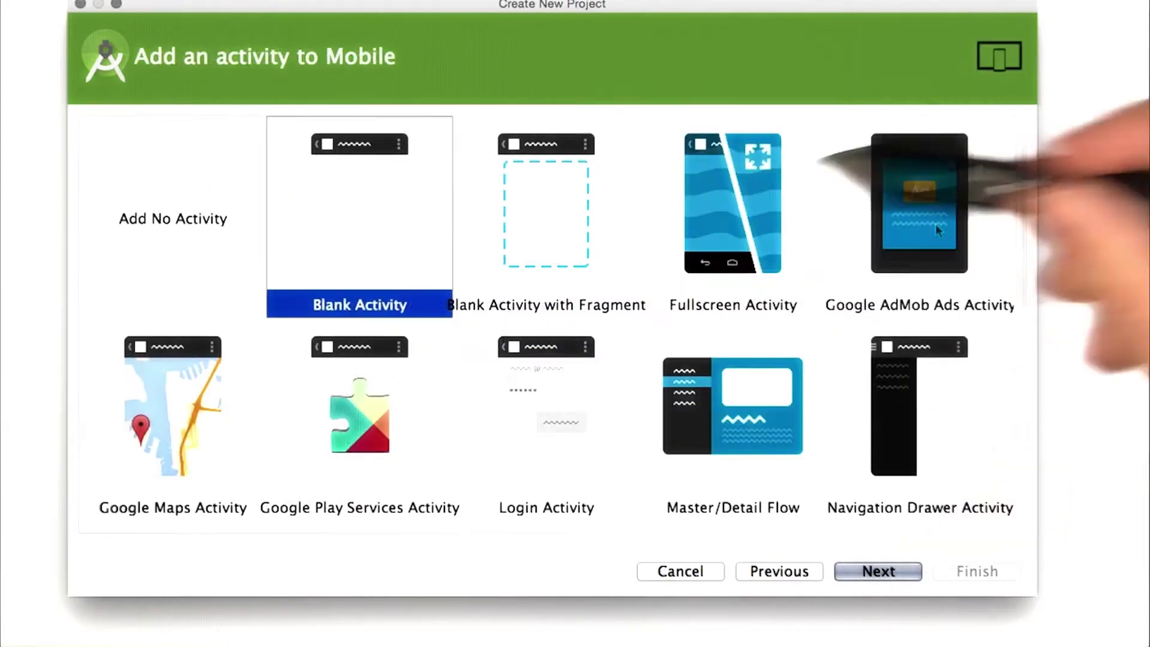
{"action": "left_click", "coordinate": [879, 572]}
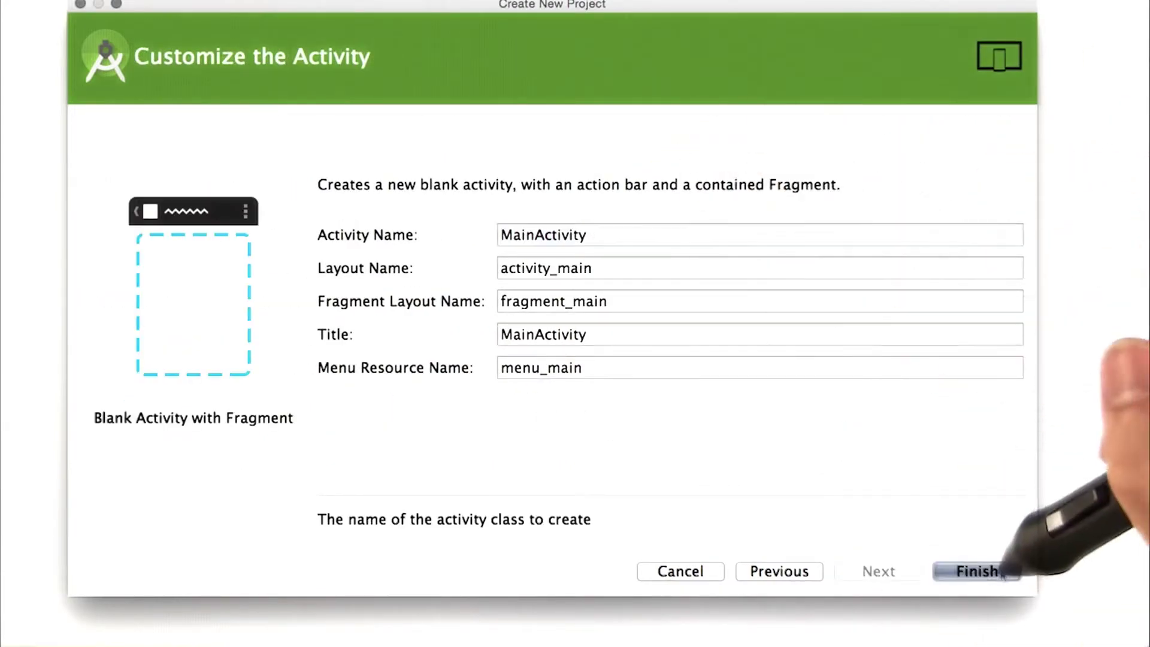
{"action": "left_click", "coordinate": [977, 572]}
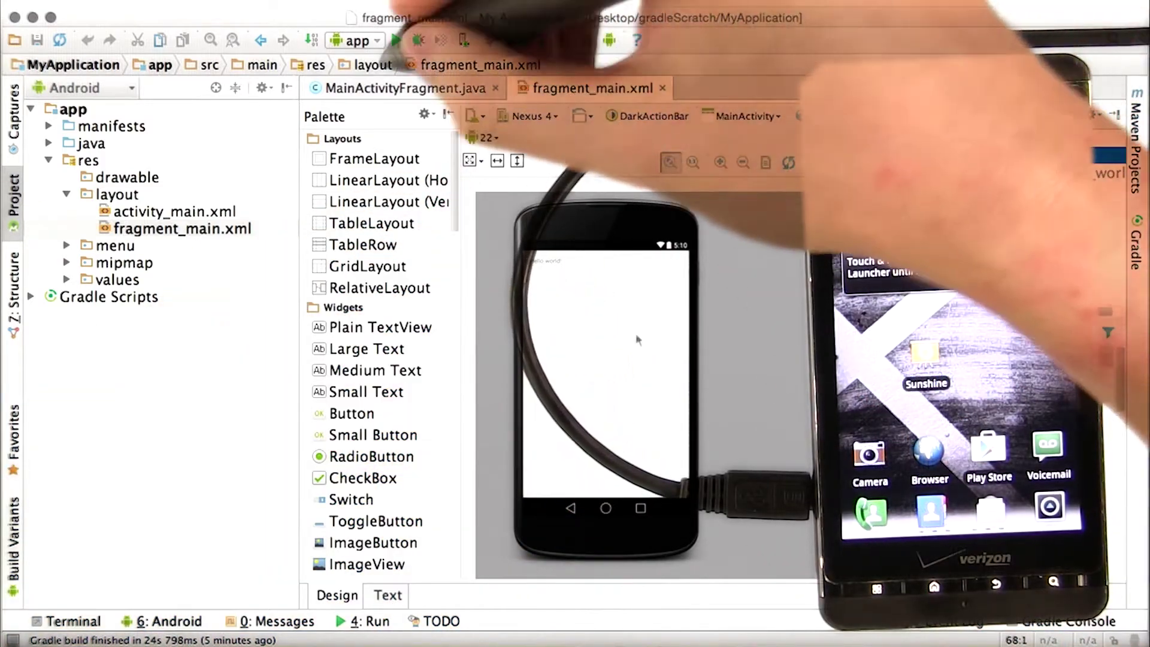
Run the app on the Motorola phone, then open the root build.gradle from the Project view.
{"action": "left_click", "coordinate": [396, 40]}
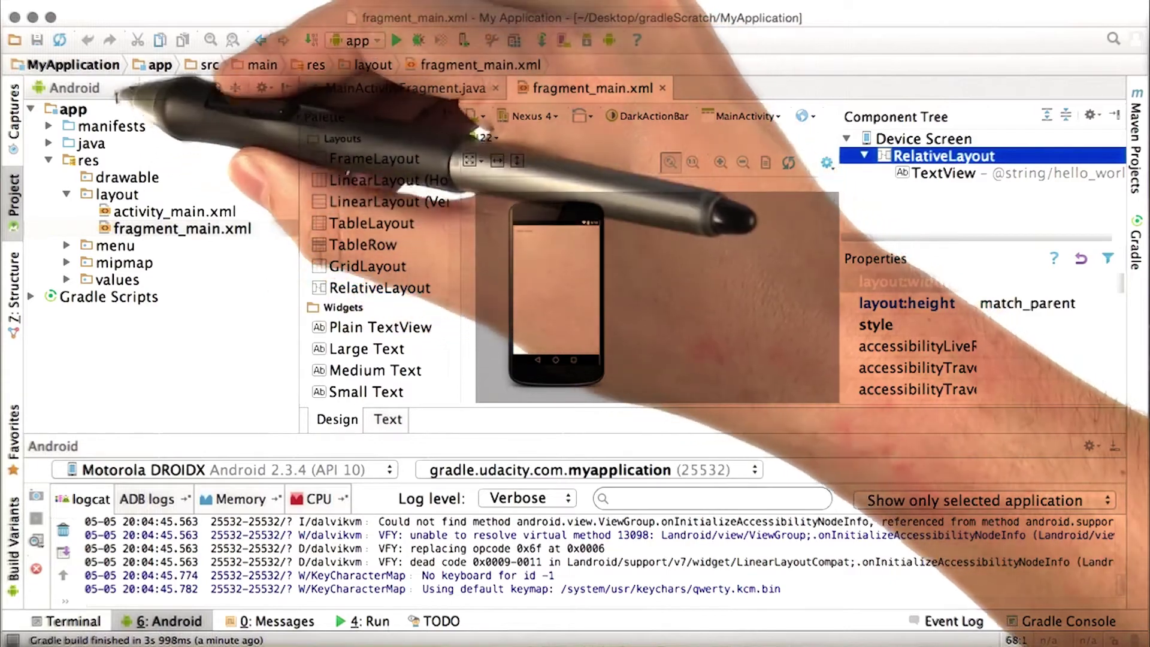
{"action": "left_click", "coordinate": [85, 87]}
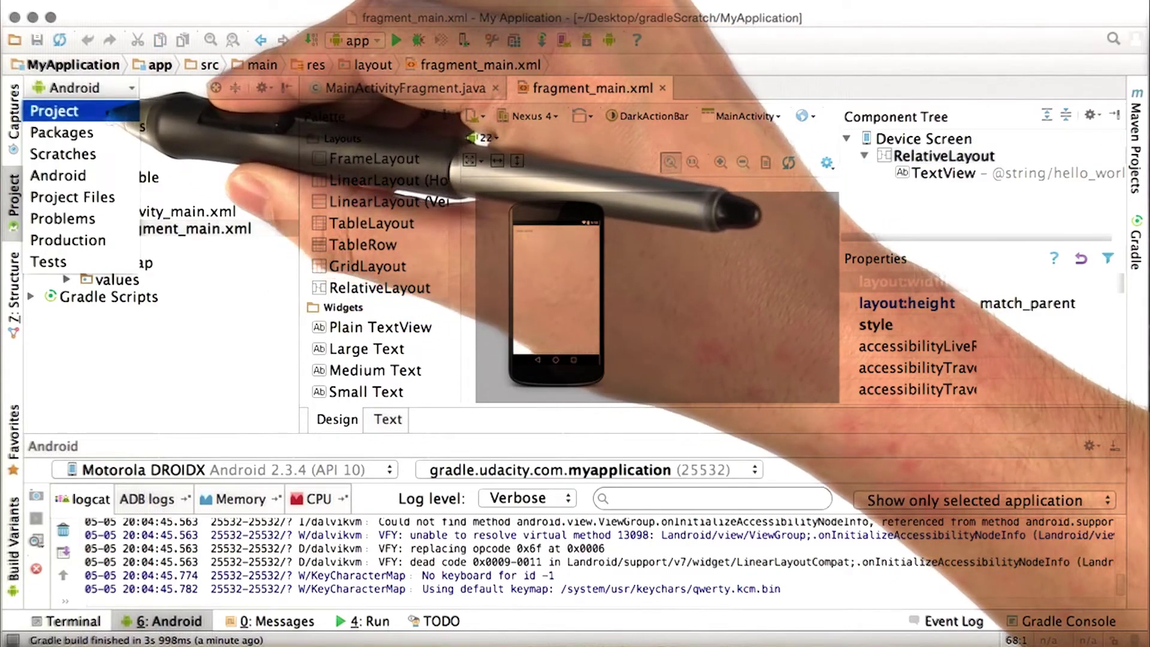
{"action": "left_click", "coordinate": [63, 111]}
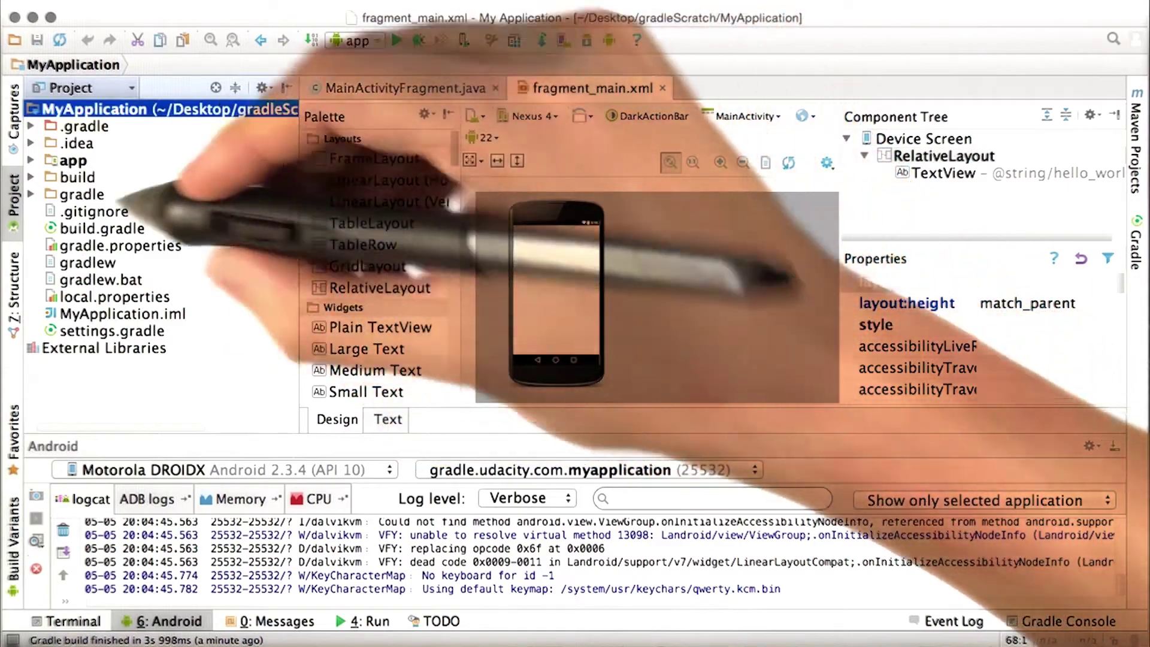
{"action": "left_click", "coordinate": [102, 228]}
{"action": "double_click", "coordinate": [102, 229]}
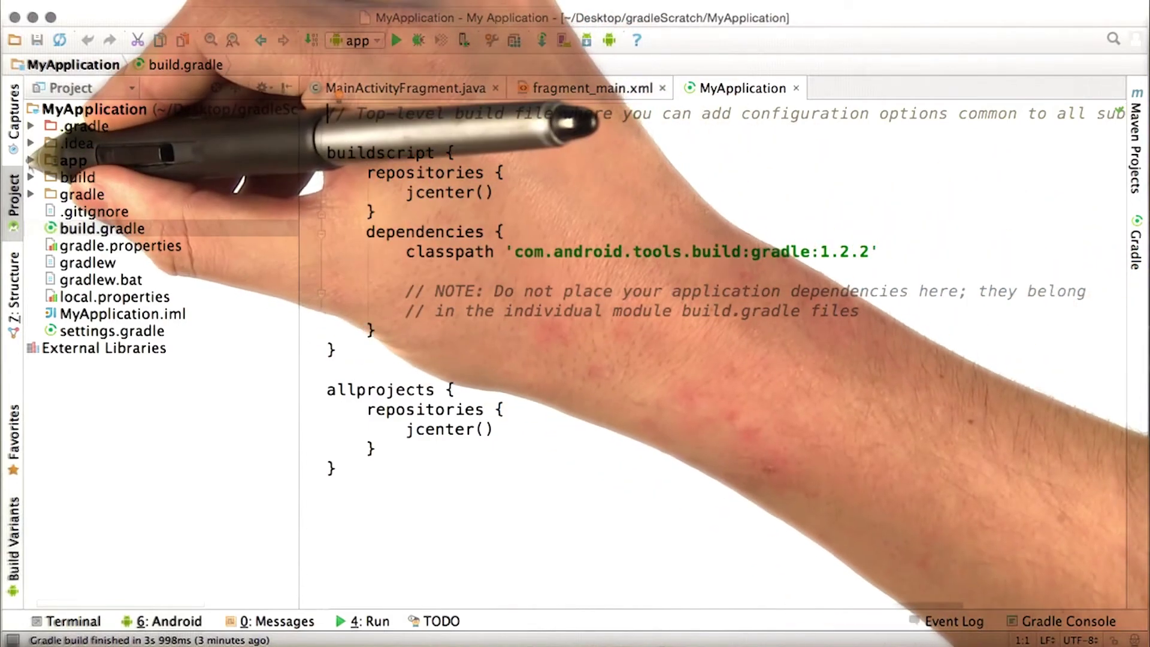
{"action": "double_click", "coordinate": [73, 160]}
Open app/build.gradle from the Project tree in its own editor tab.
{"action": "double_click", "coordinate": [120, 263]}
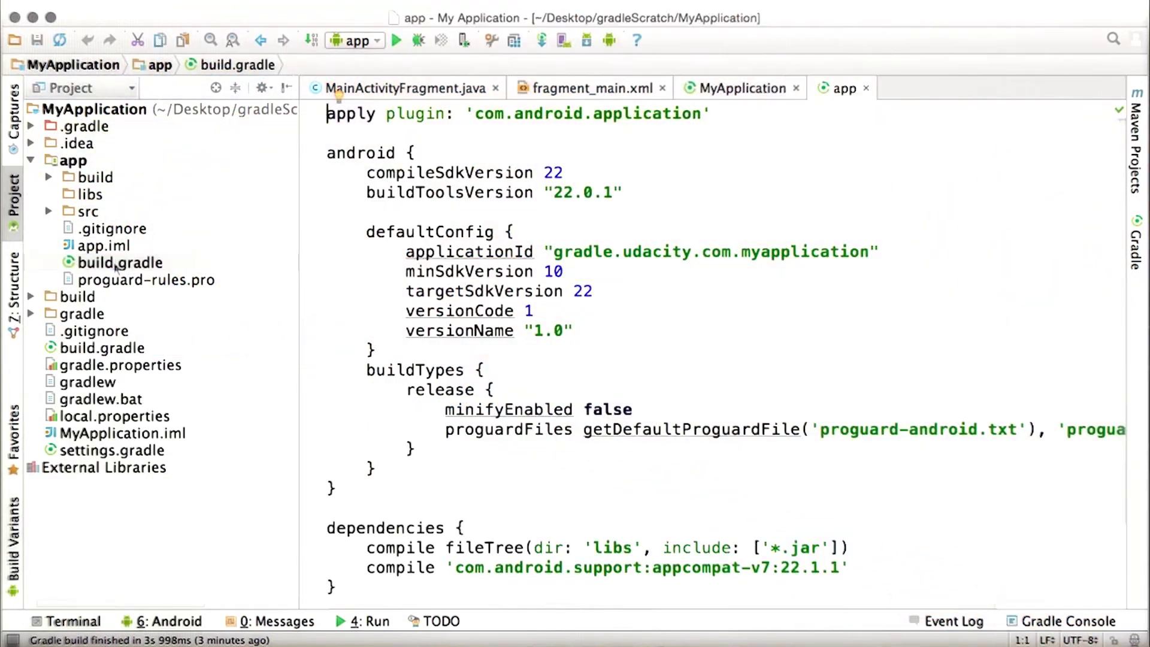